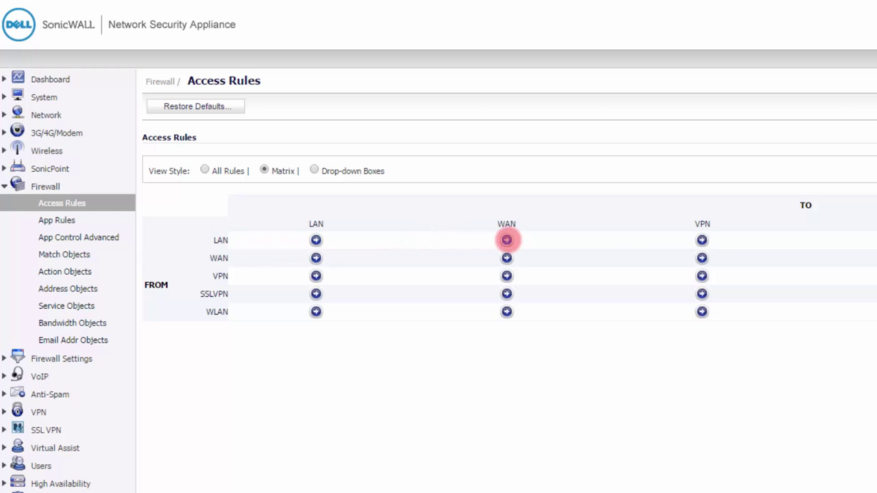
View the LAN to WAN access rules and the form for adding a rule, returning to the zone matrix.
click(506, 240)
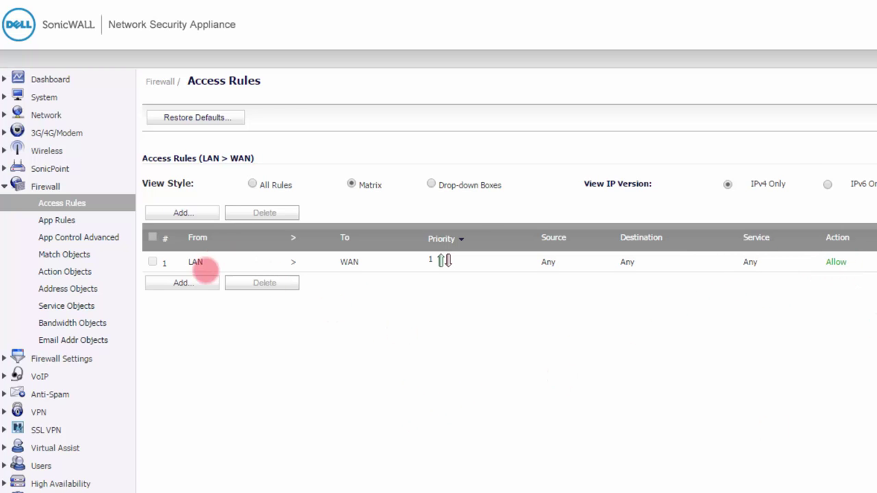
click(183, 283)
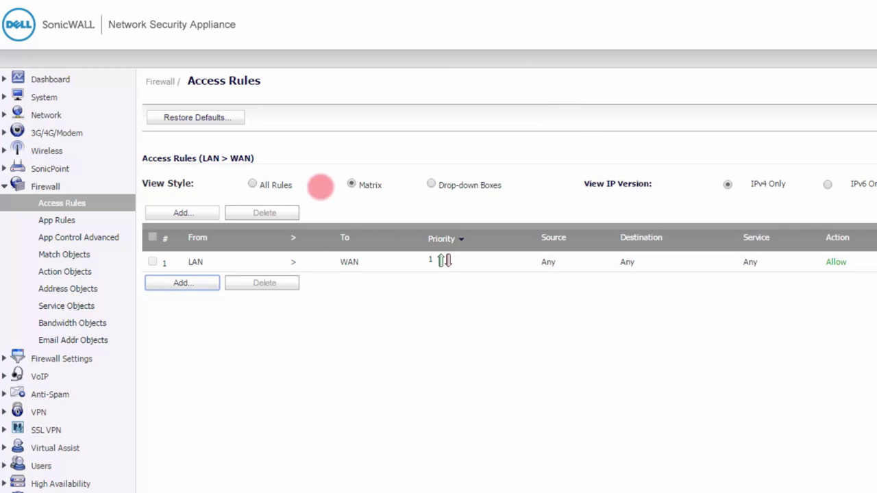
click(367, 186)
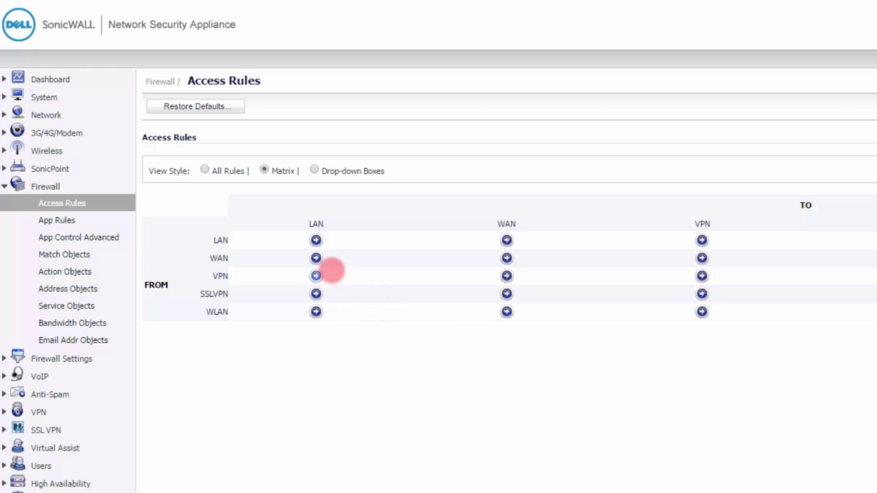
View the WAN to LAN access rules and their add-rule form, returning to the zone matrix.
click(316, 257)
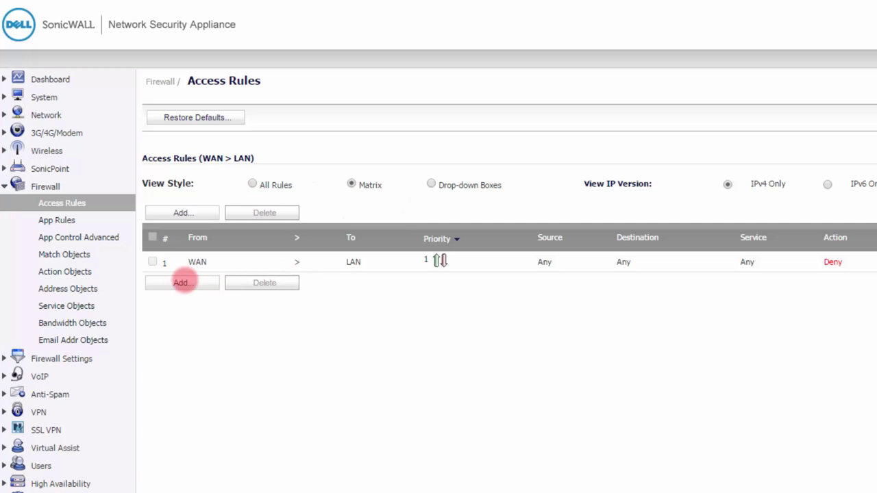
click(182, 283)
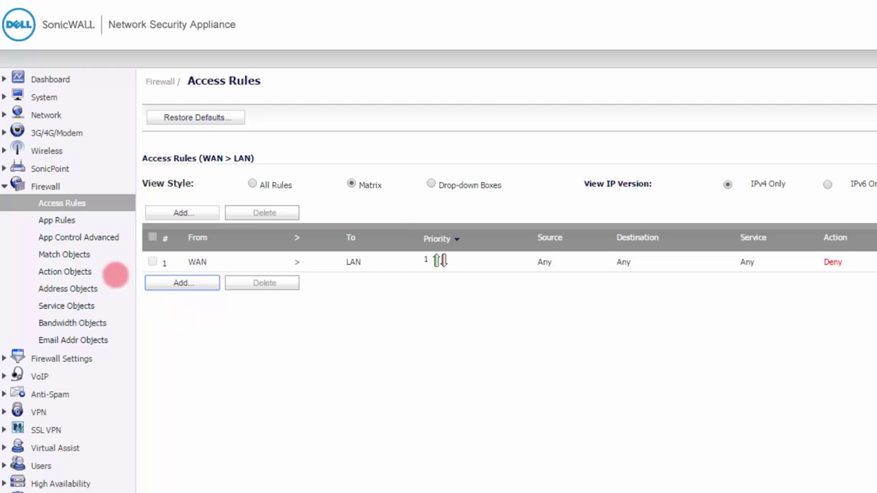
click(351, 182)
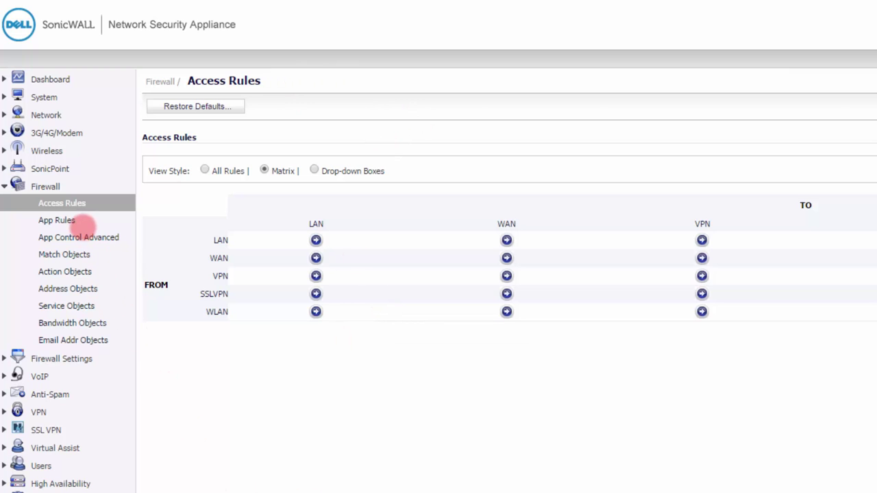
Open the firewall's App Rules page and bring up the form for a new policy.
click(57, 220)
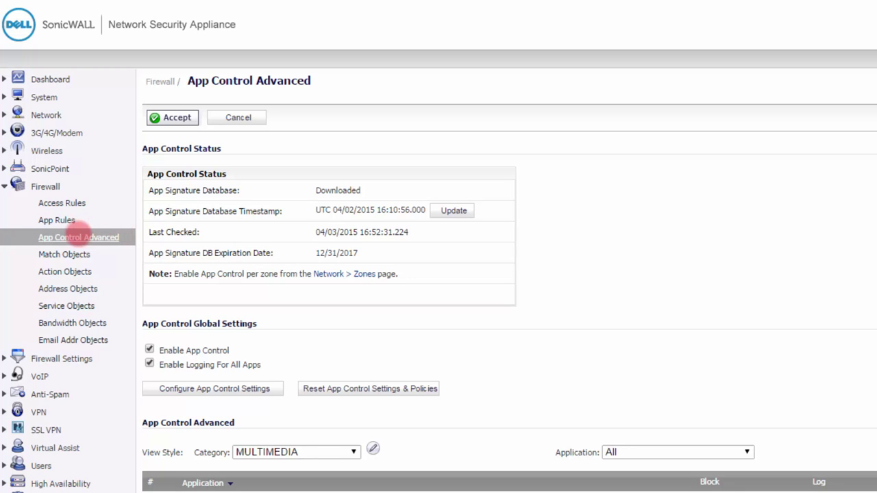
click(59, 219)
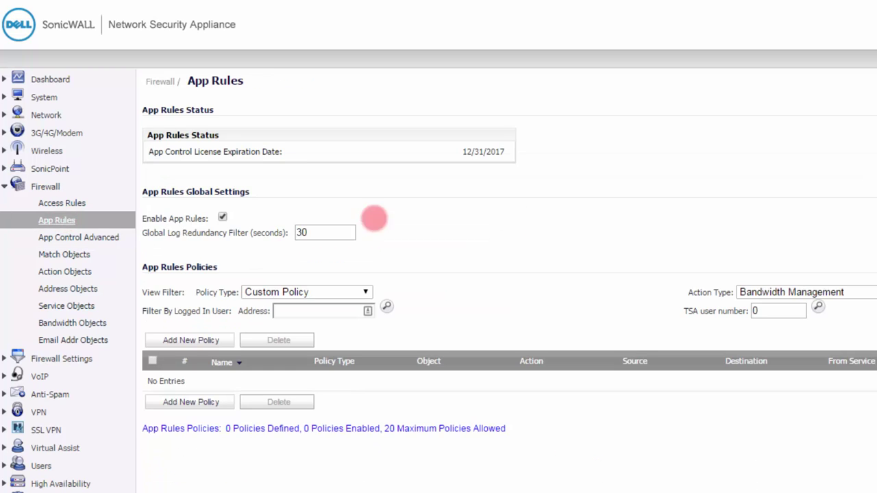
click(192, 340)
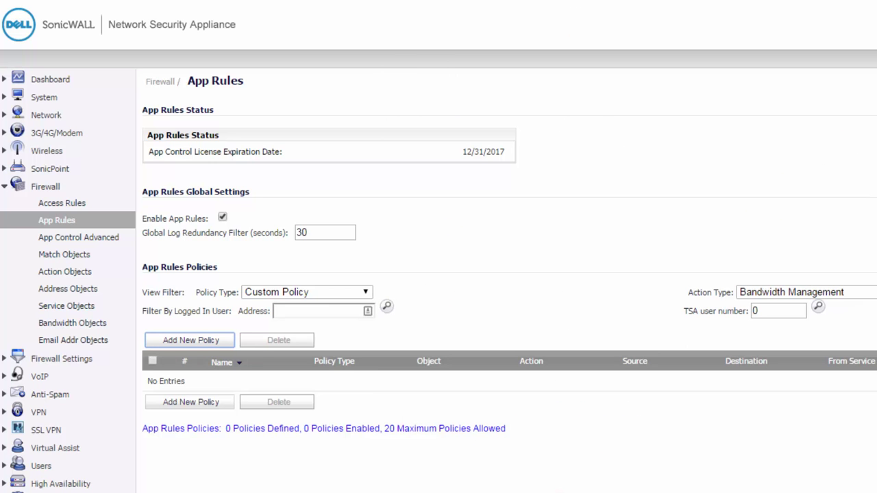
Try setting Block and Log to Enable for the YouTube app in App Control Advanced, discarding the changes.
click(91, 237)
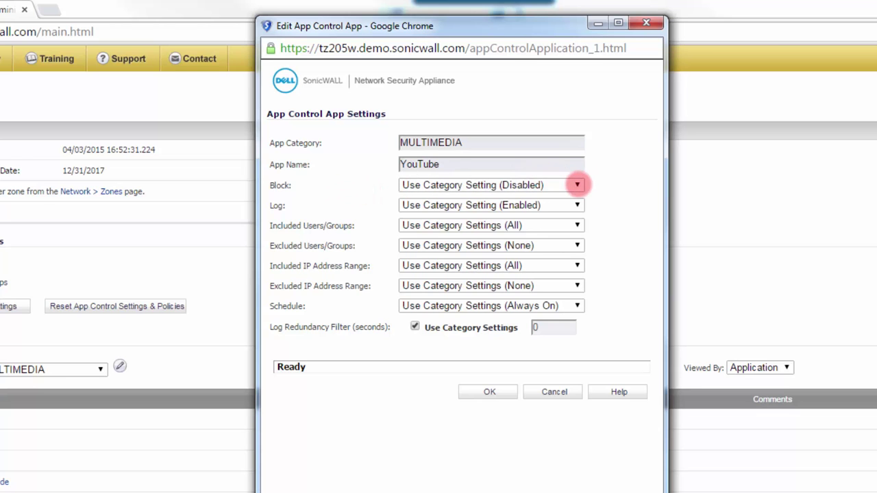
click(578, 185)
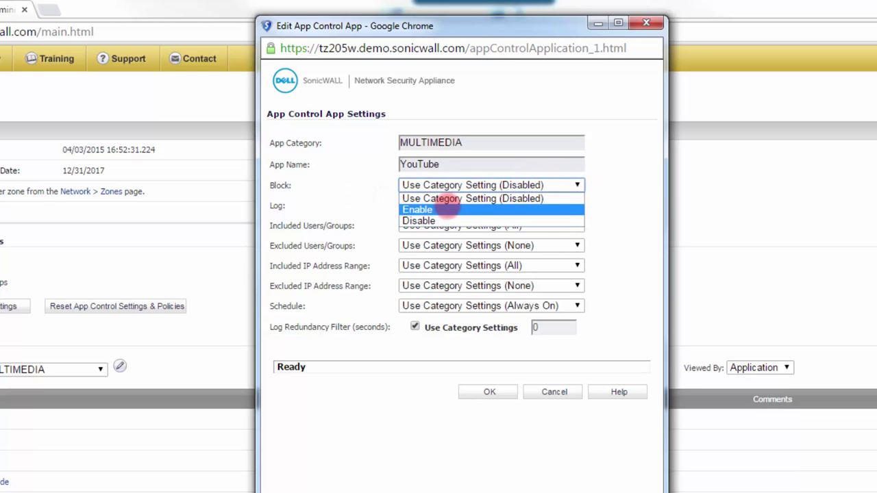
click(444, 209)
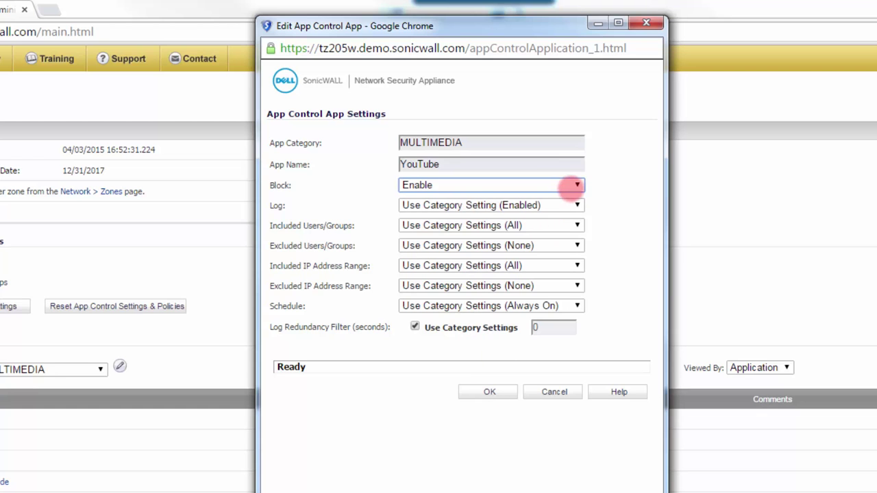
click(578, 204)
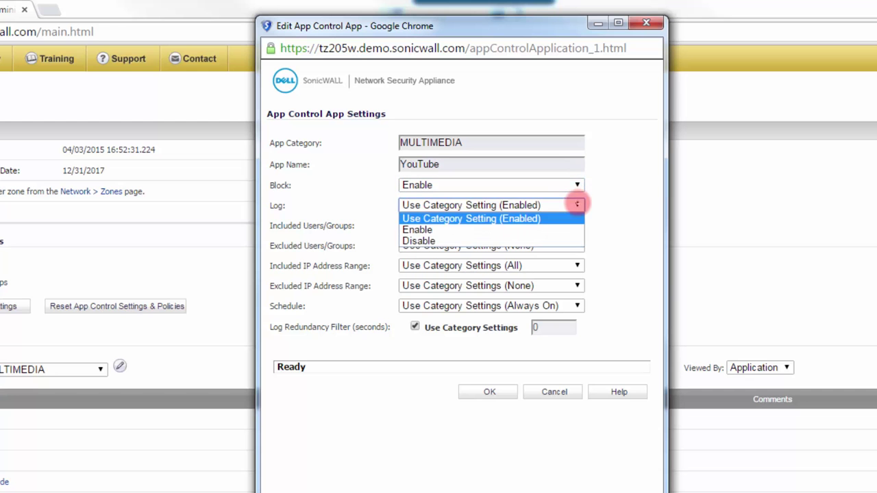
click(474, 228)
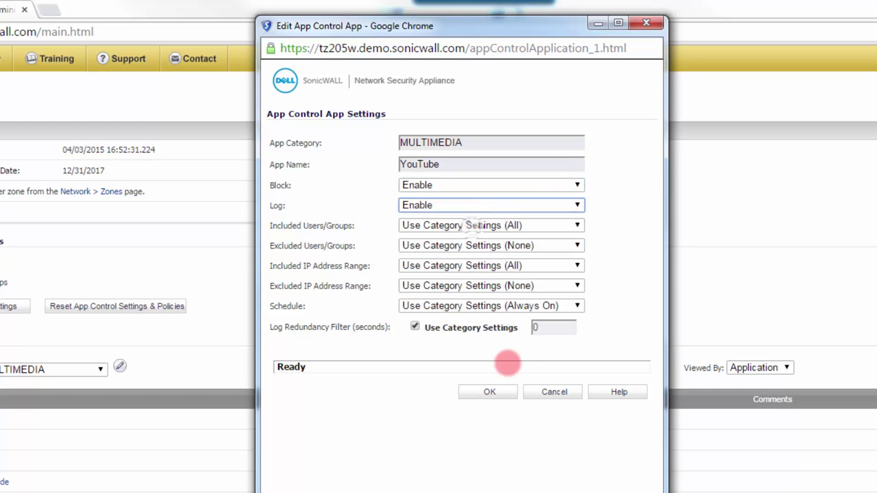
click(556, 392)
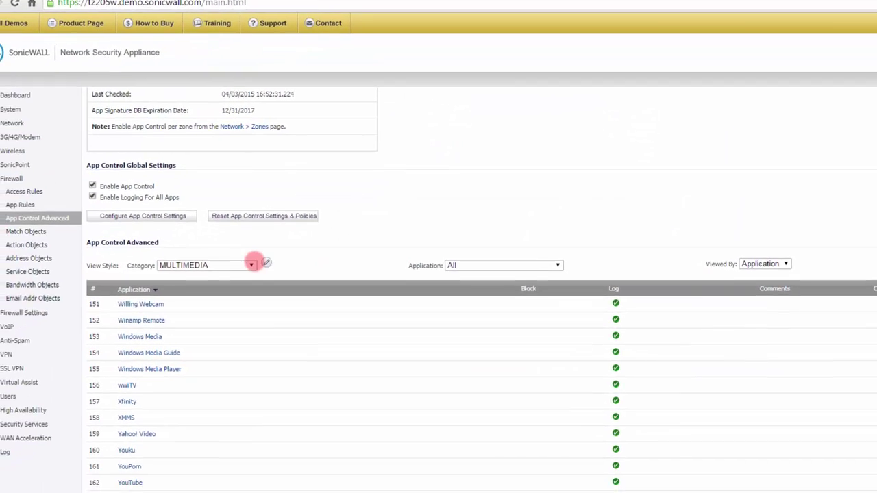
Filter the App Control Advanced list to the P2P category and look through its applications.
click(157, 330)
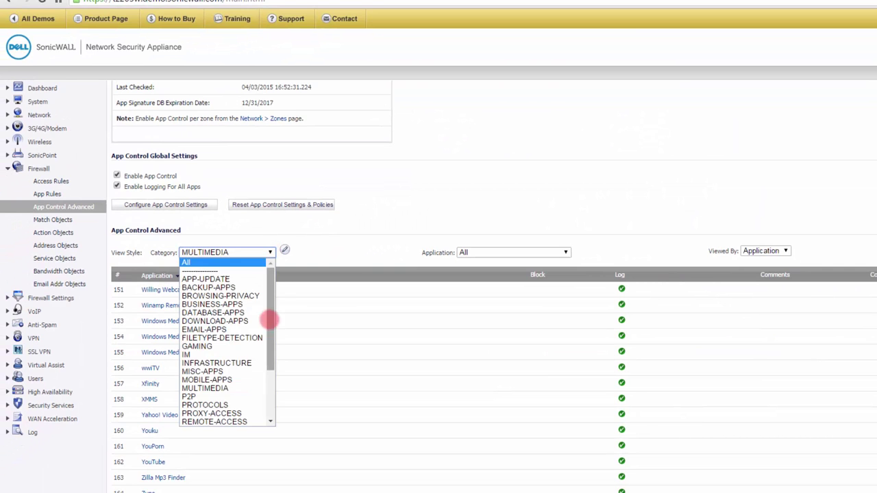
click(200, 396)
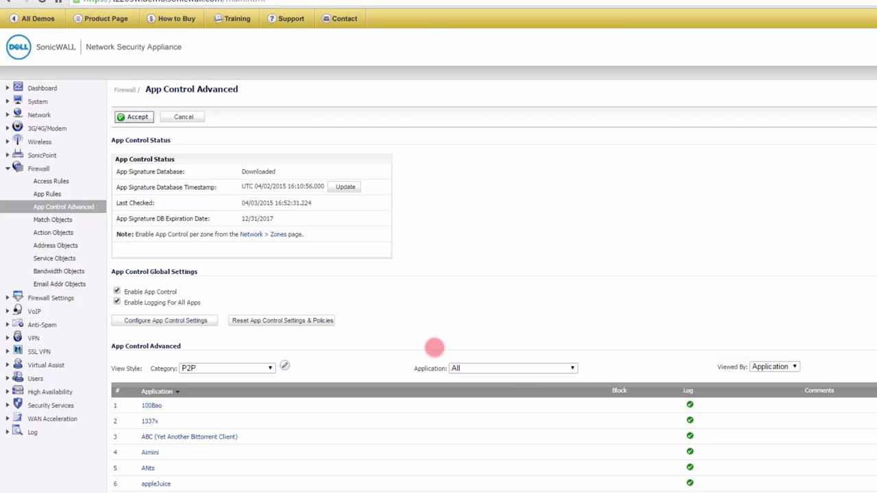
scroll(498, 451, down, 10)
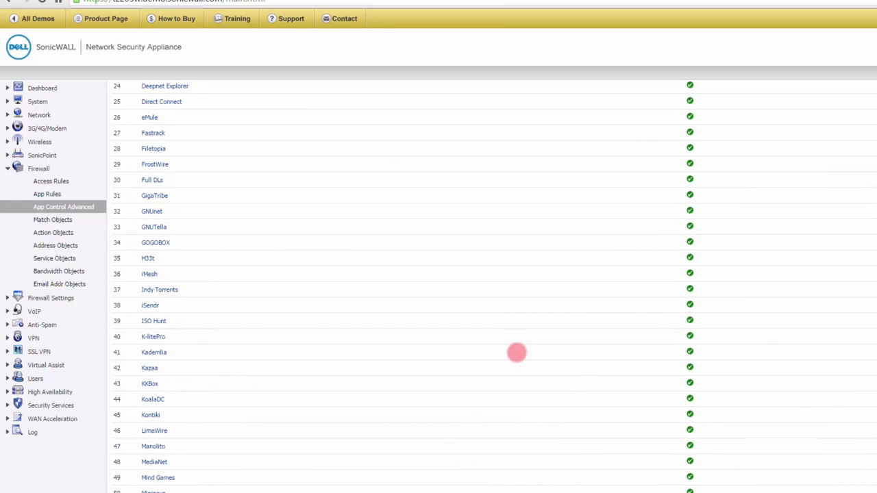
scroll(516, 352, up, 10)
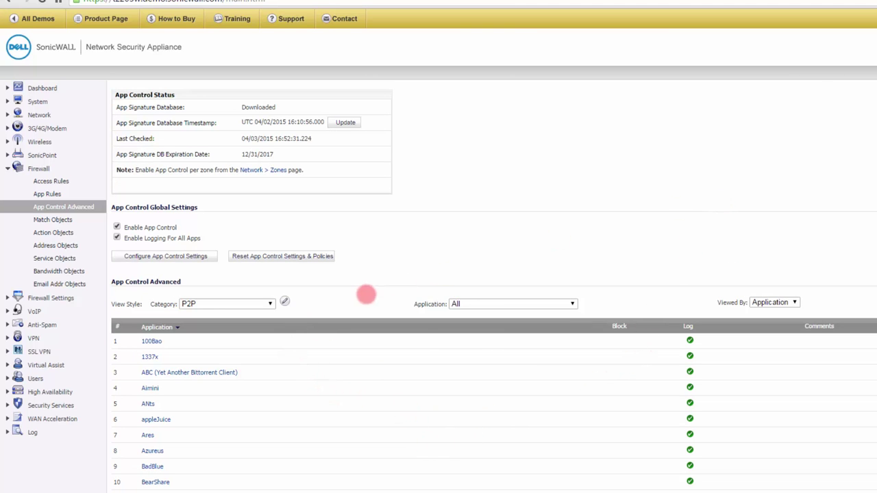
Try setting Block to Enable for the whole P2P category, closing its settings without saving.
click(285, 300)
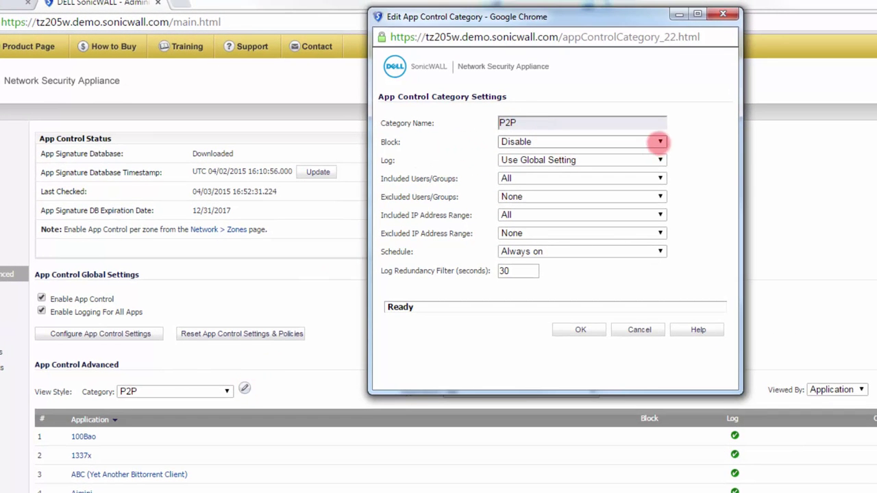
click(656, 142)
click(599, 160)
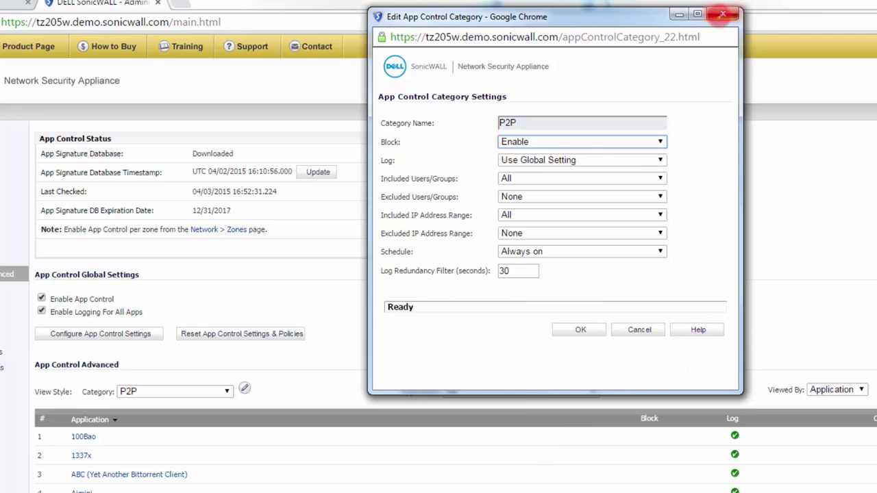
click(723, 14)
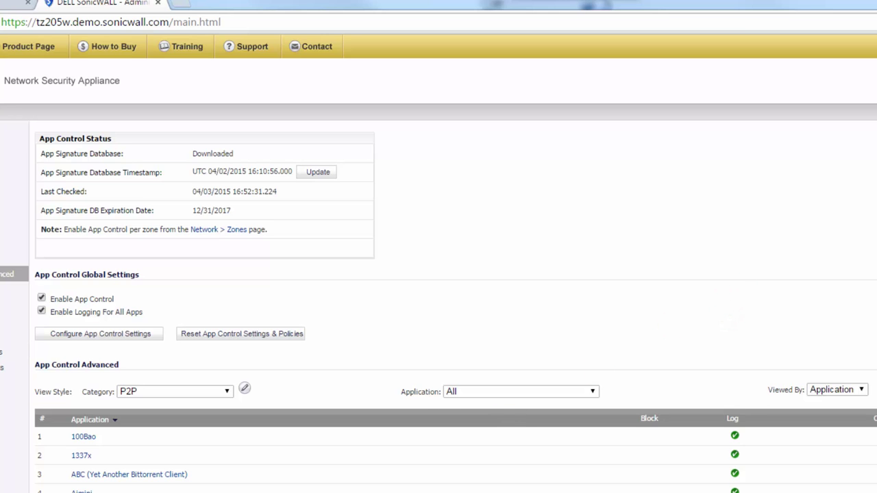
Open the Default Content Filter policy under Security Services and examine its forbidden URL categories.
click(14, 389)
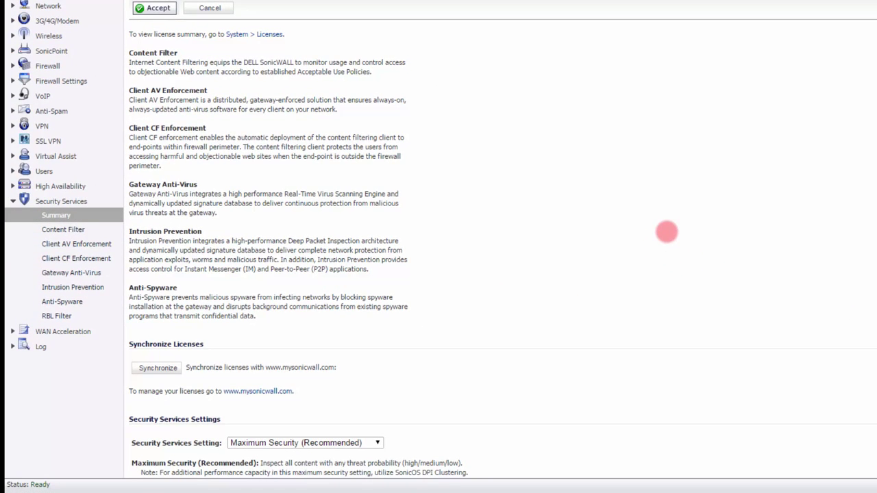
click(63, 230)
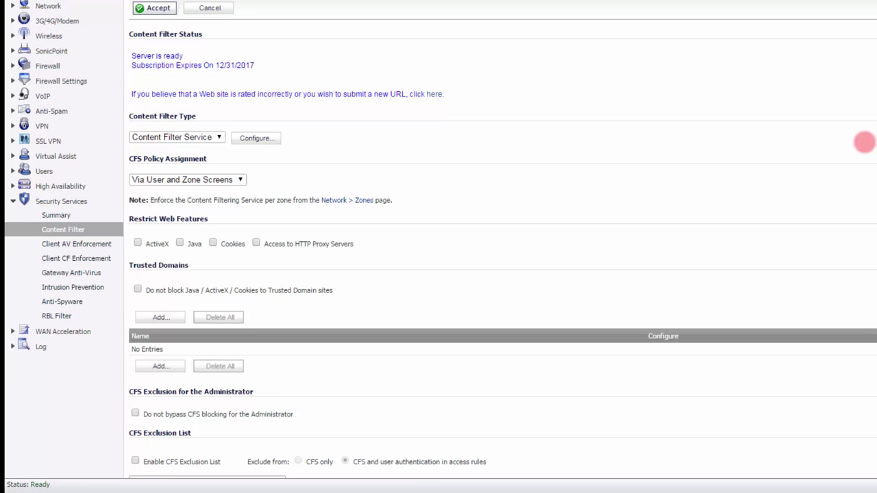
click(259, 138)
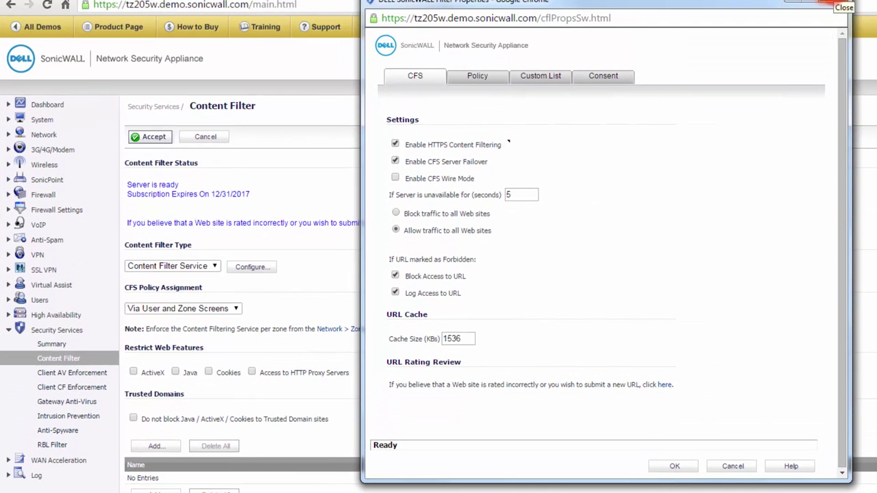
click(477, 76)
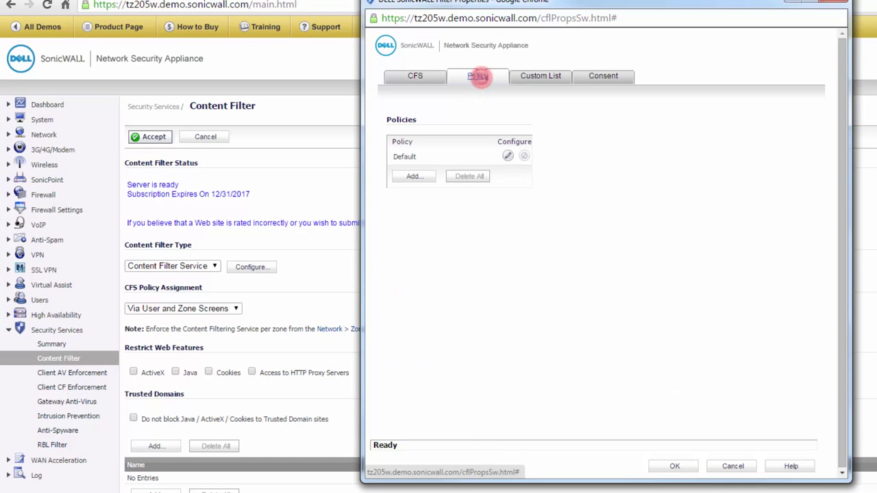
click(507, 156)
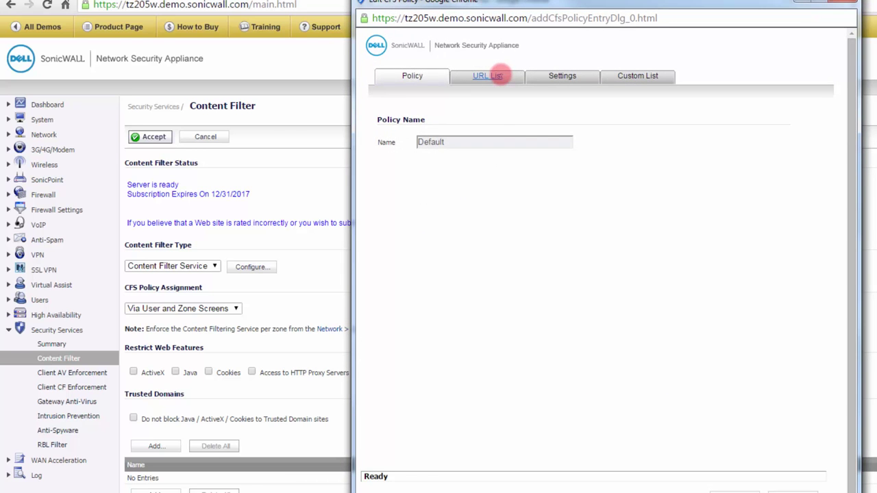
click(498, 76)
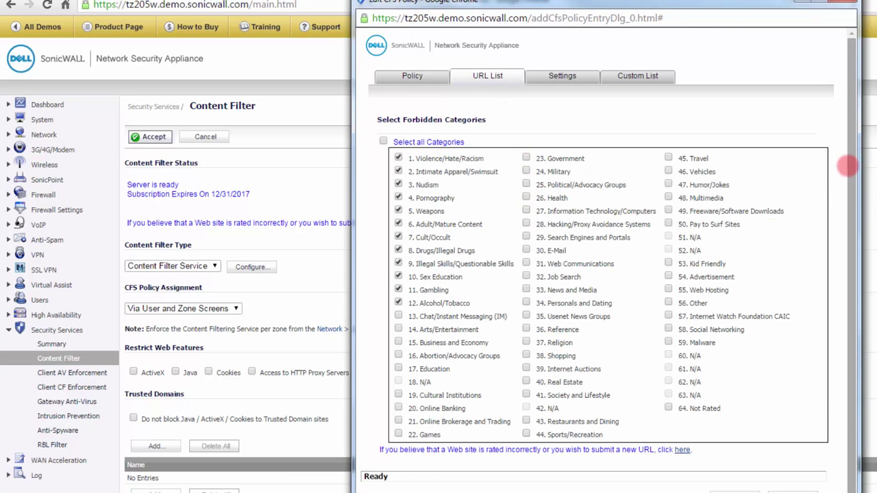
drag(847, 165, 851, 257)
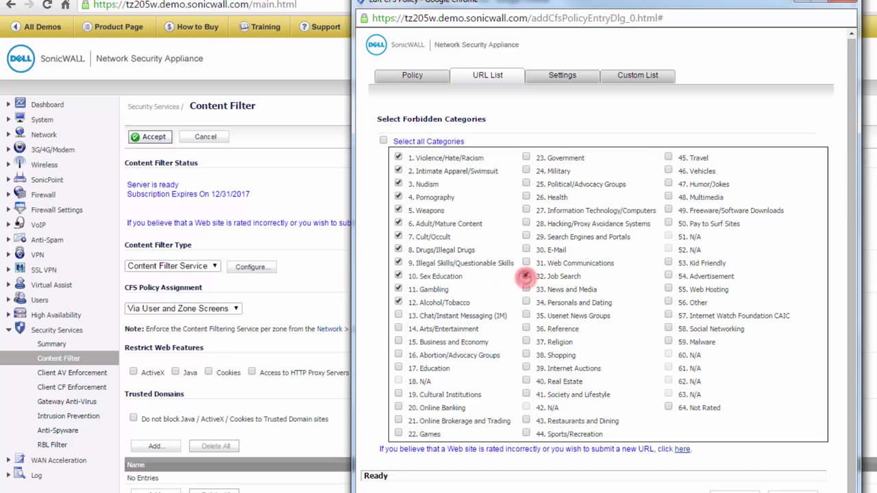
Try toggling forbidden categories such as Job Search, E-Mail and Humor/Jokes in the Default content filter policy.
click(525, 275)
click(526, 275)
click(526, 250)
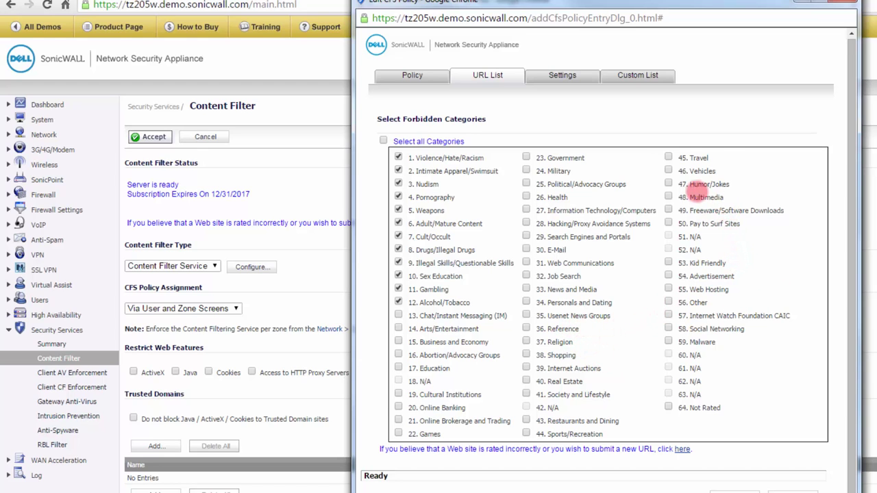
click(669, 185)
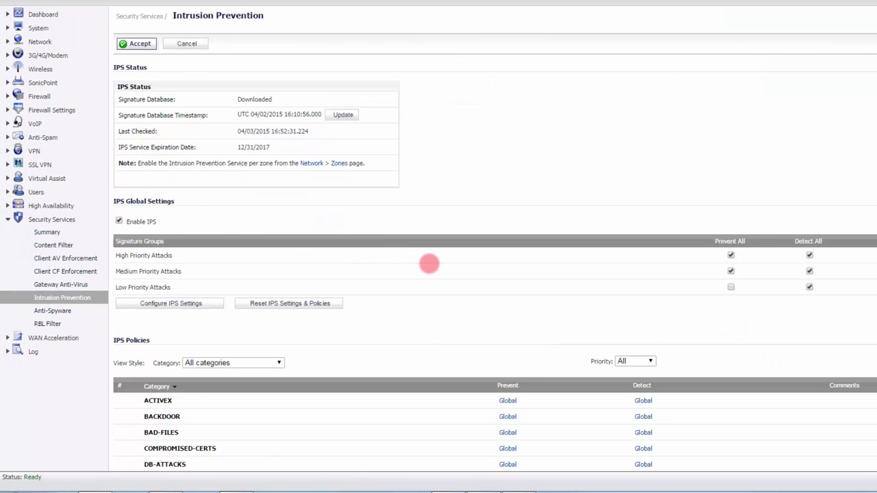
Examine the Intrusion Prevention page's global settings, signature group options and IPS policy categories.
scroll(429, 263, down, 3)
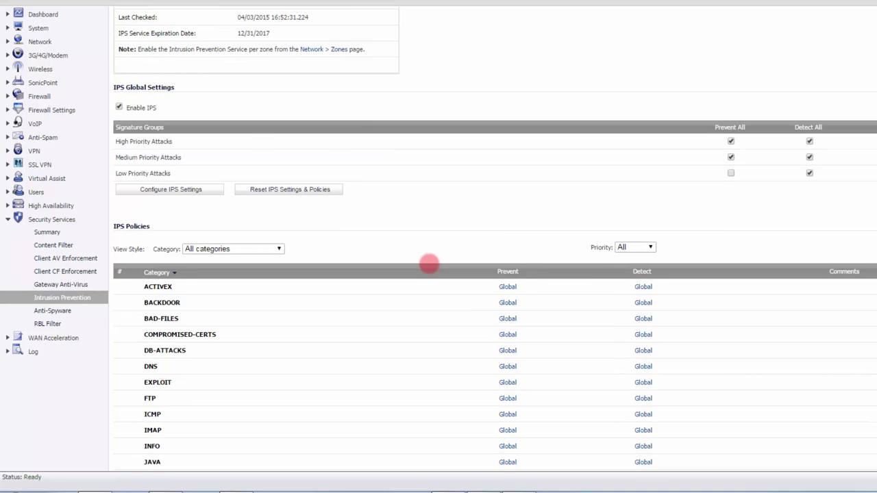
scroll(429, 263, down, 3)
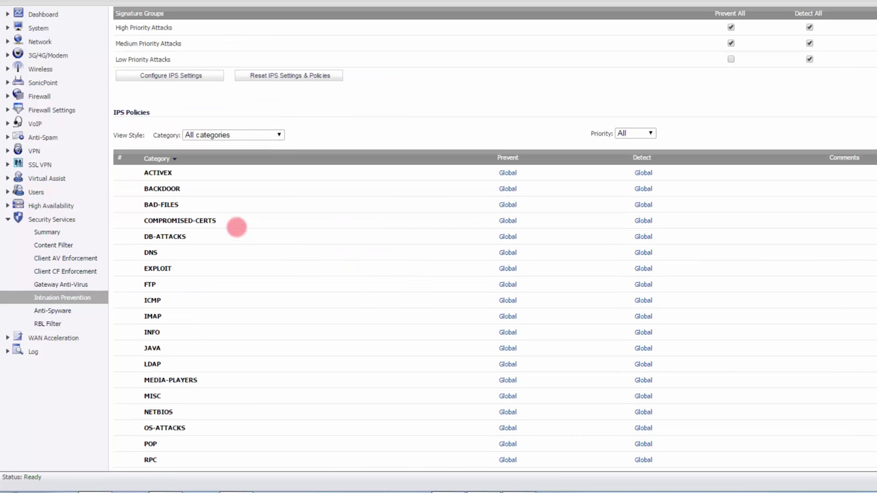
scroll(277, 318, up, 3)
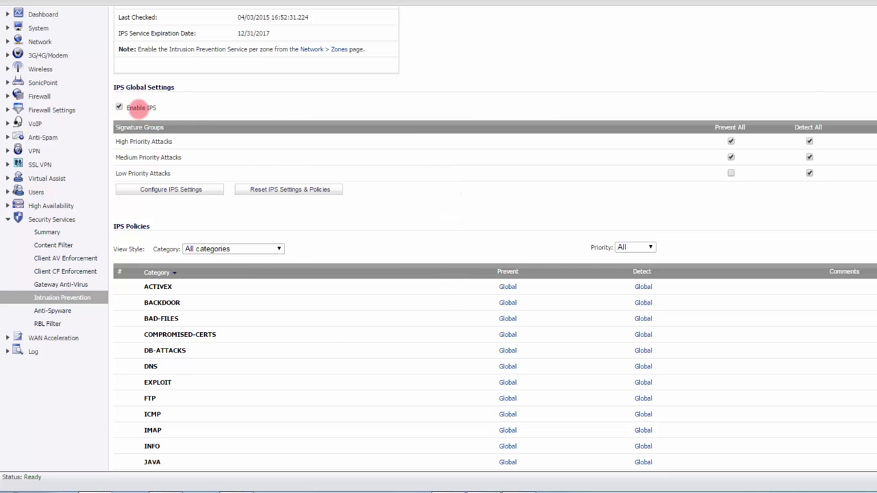
scroll(742, 348, down, 3)
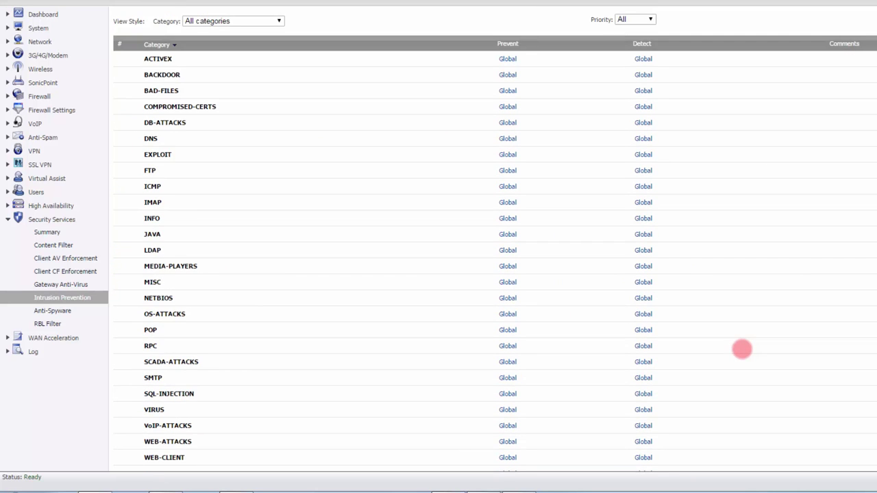
Return to the IPS Status section and highlight the signature database timestamp.
scroll(742, 348, down, 1)
scroll(741, 348, up, 3)
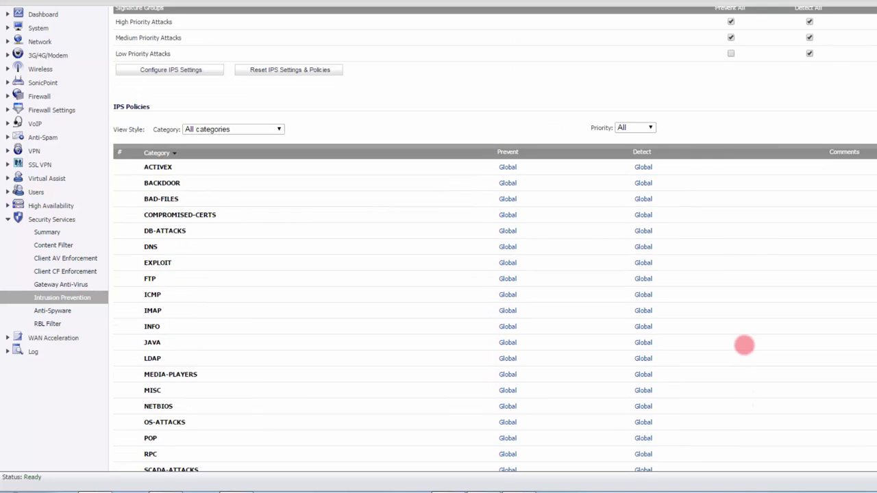
scroll(743, 345, up, 3)
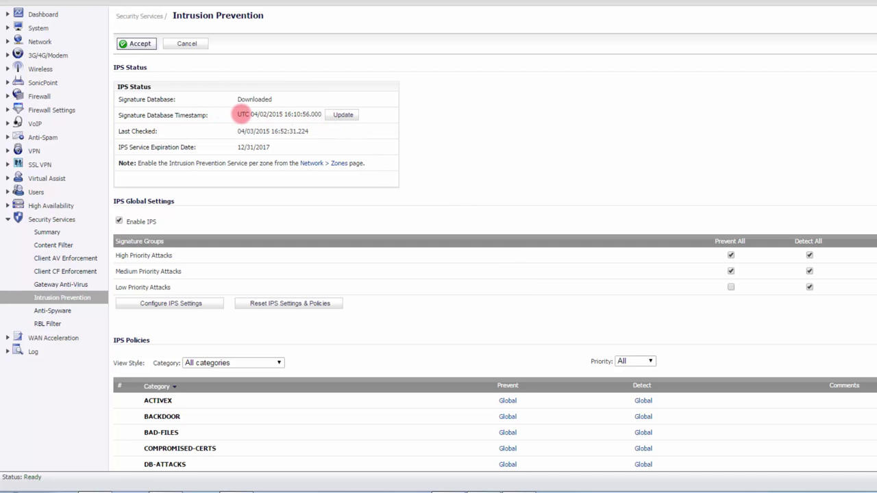
drag(240, 115, 323, 113)
click(445, 129)
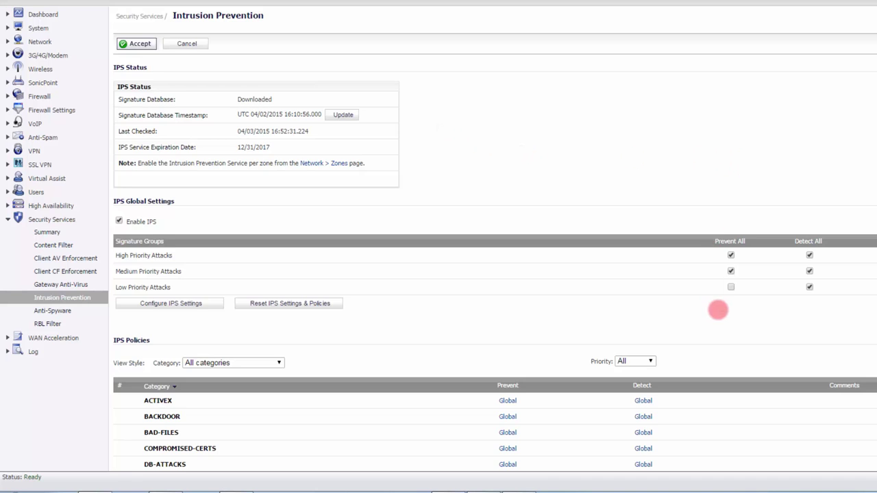
Review the IPS policy categories and view the ACTIVEX category's prevention and detection settings, closing them without changes.
scroll(717, 310, down, 2)
scroll(717, 309, down, 2)
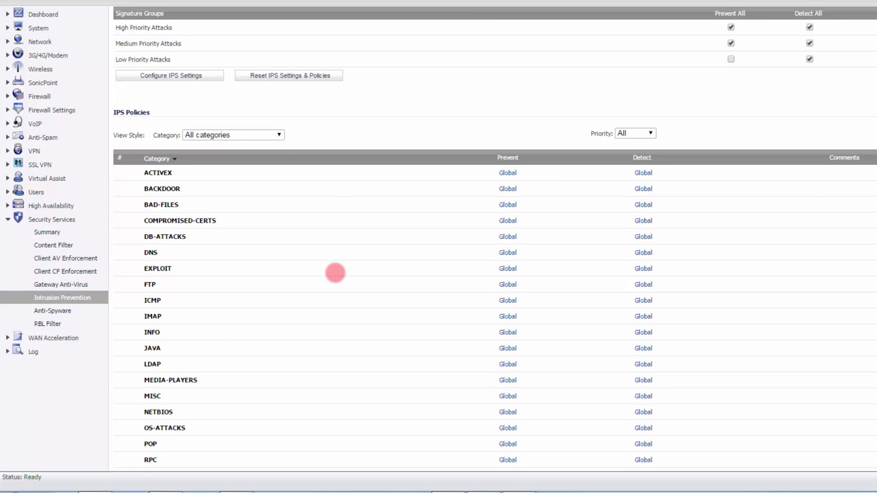
scroll(335, 273, down, 3)
scroll(335, 273, up, 4)
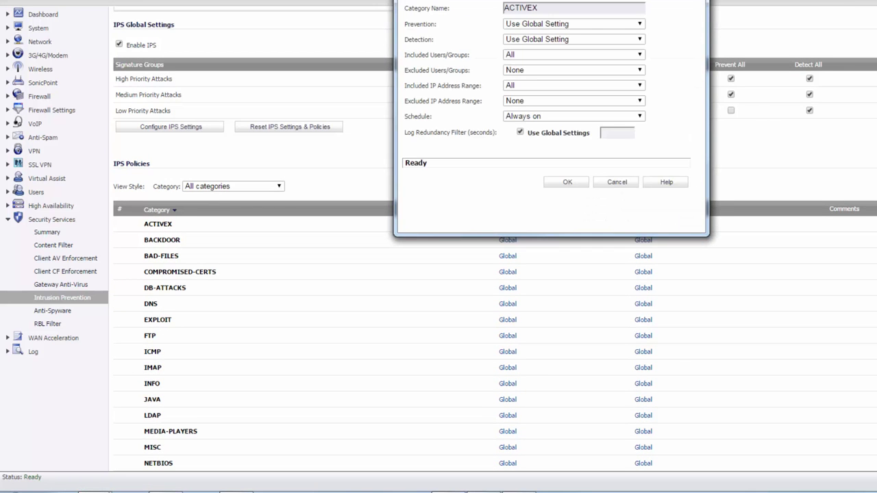
key(Escape)
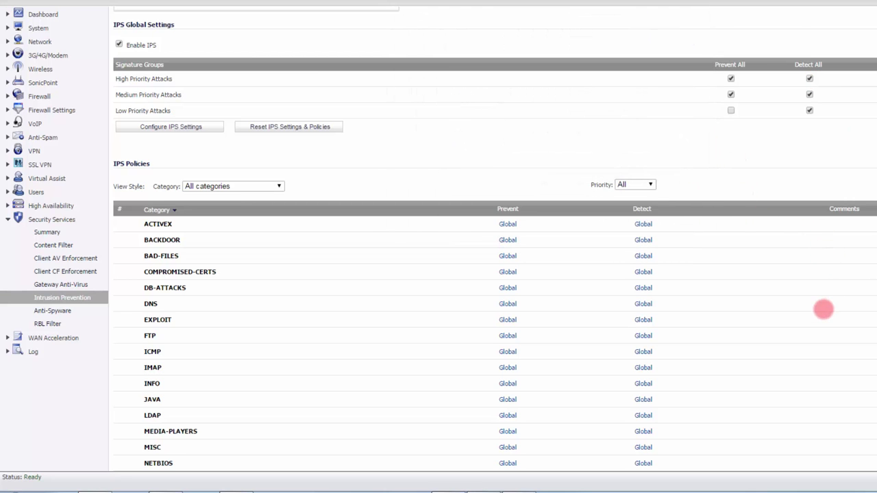
Open the ACTIVEX category in IPS Policies and examine its individual signatures with their prevent, detect and priority columns.
scroll(824, 301, down, 2)
click(158, 110)
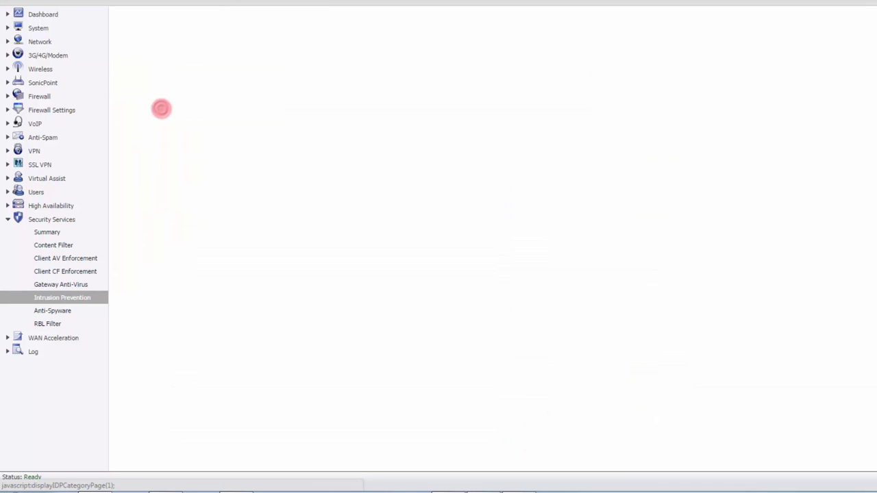
scroll(518, 291, down, 2)
scroll(519, 291, down, 9)
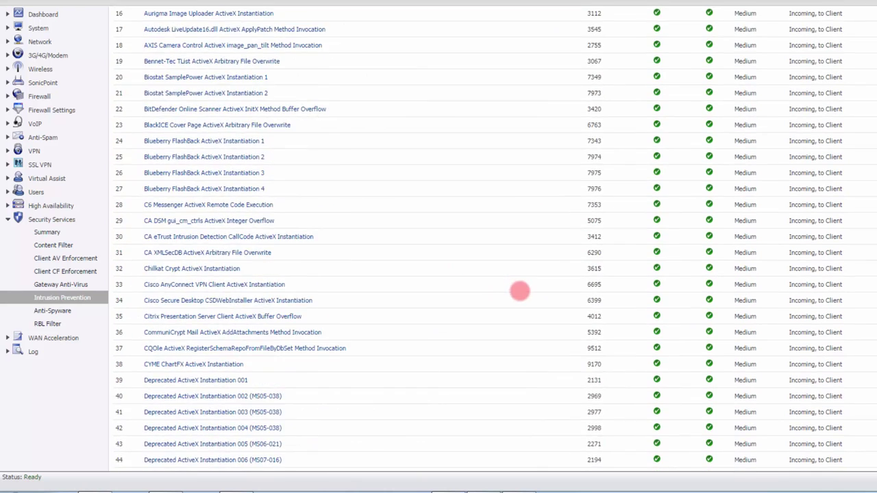
scroll(519, 291, up, 8)
scroll(519, 291, up, 2)
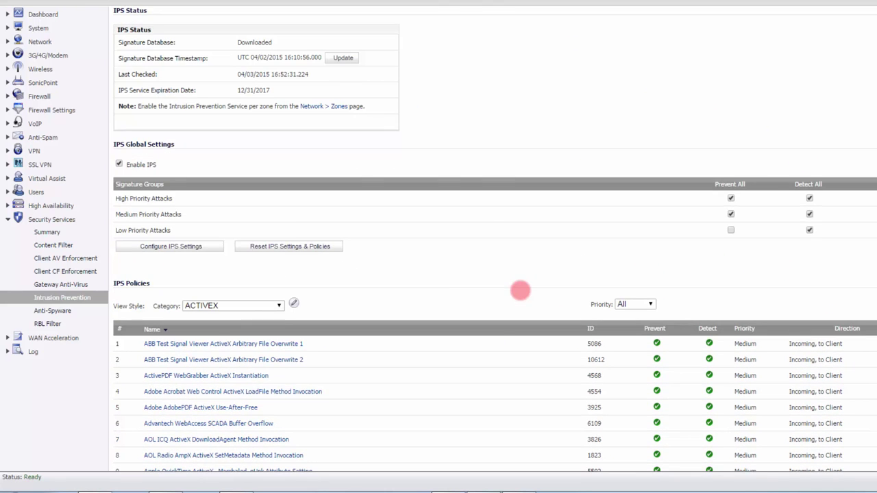
scroll(500, 323, down, 2)
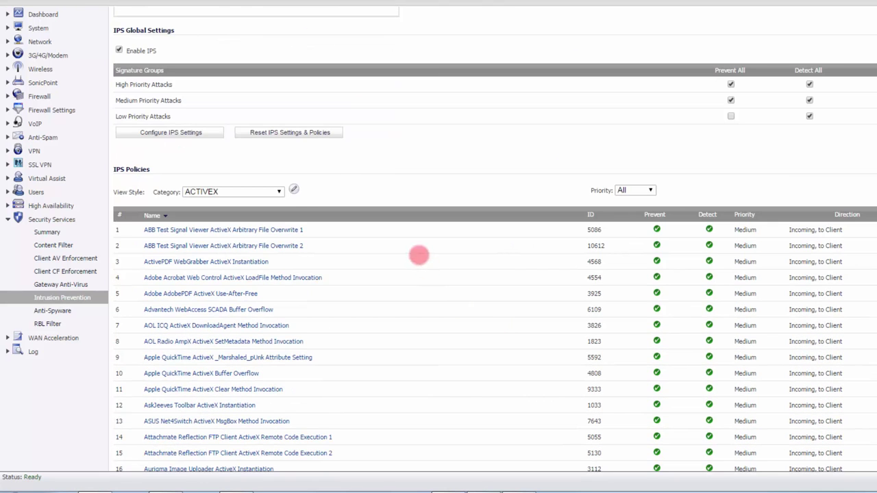
Switch the IPS Policies category view to DNS and examine its signatures alongside the global prevention settings.
click(278, 192)
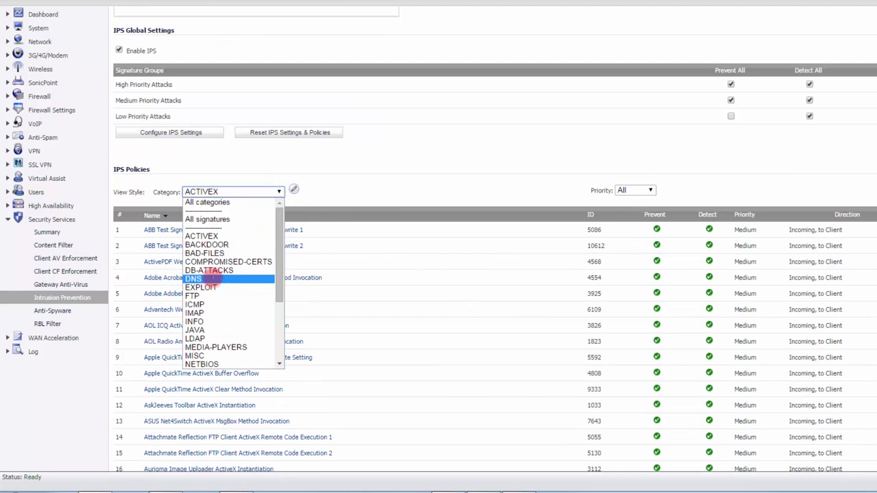
click(199, 279)
scroll(587, 254, down, 11)
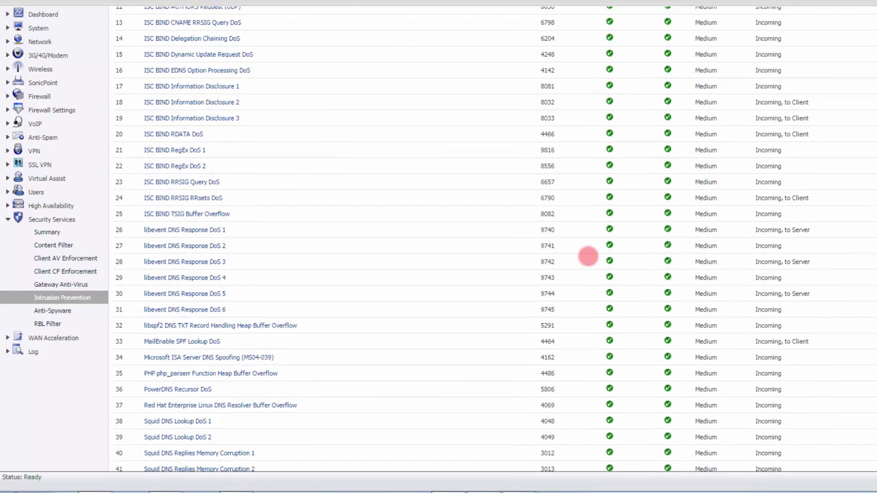
scroll(587, 255, down, 3)
scroll(541, 270, up, 7)
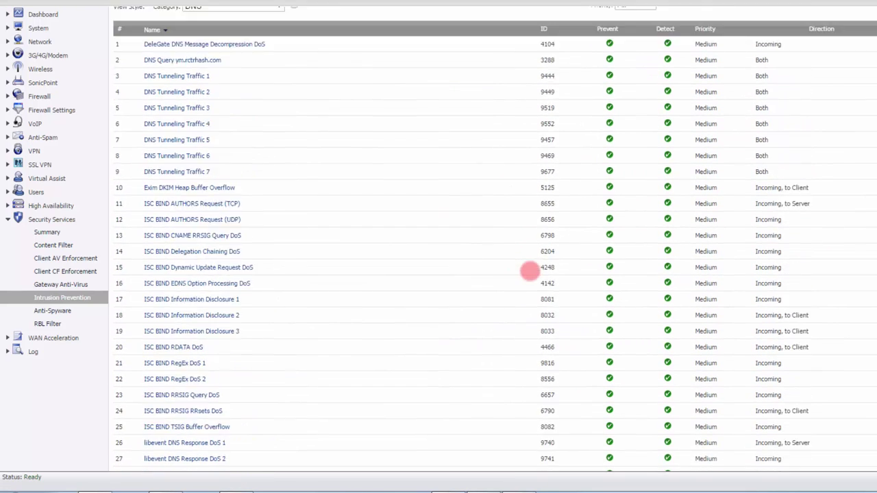
scroll(529, 271, up, 3)
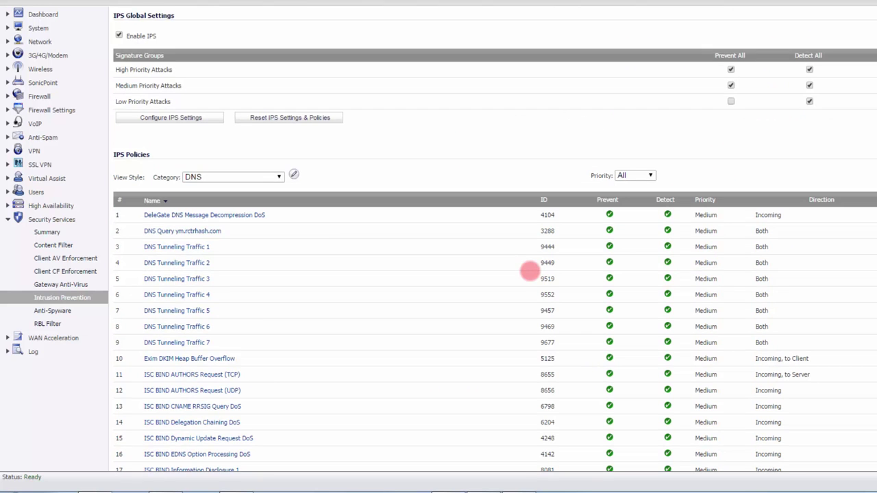
scroll(529, 270, up, 3)
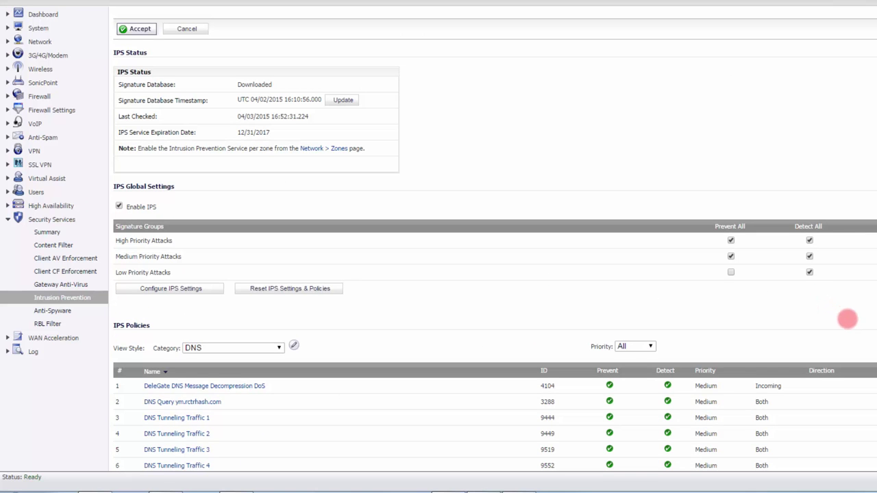
scroll(847, 319, down, 2)
scroll(847, 319, up, 2)
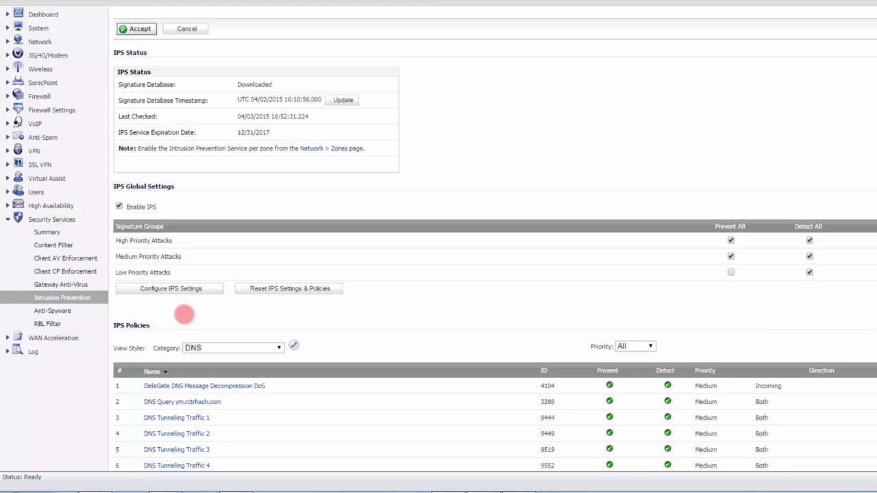
Open the Anti-Spyware page under Security Services and examine its danger-level signature groups, inspected protocols and spyware policies.
click(63, 311)
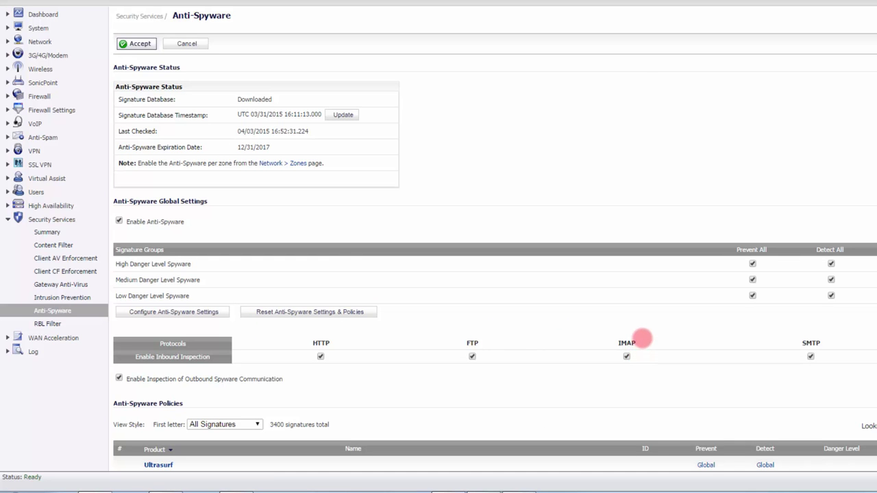
scroll(642, 338, down, 5)
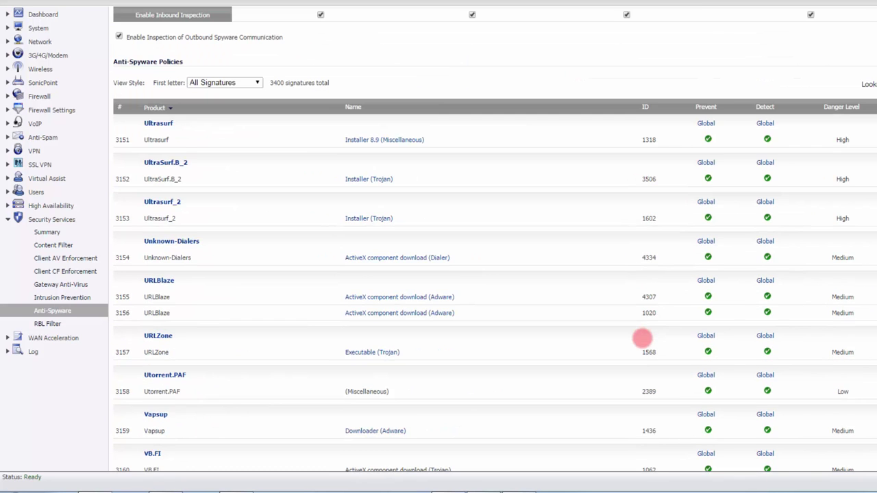
scroll(642, 338, up, 3)
scroll(644, 336, up, 2)
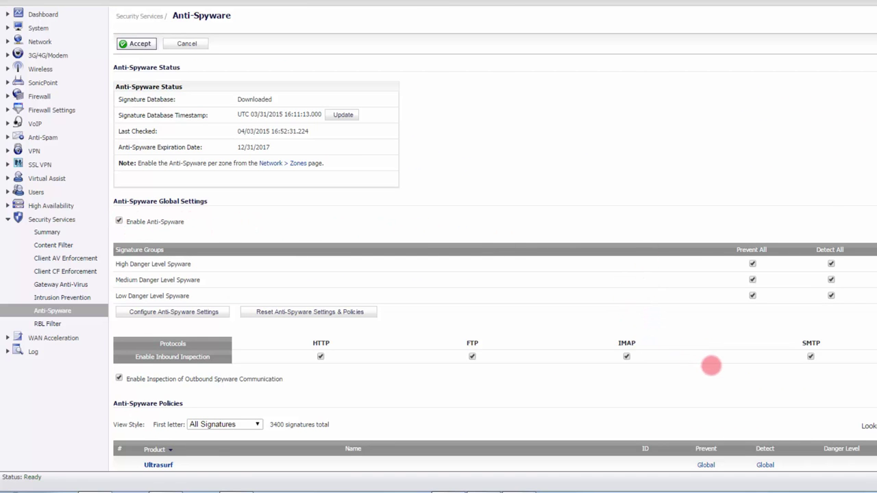
scroll(711, 366, down, 4)
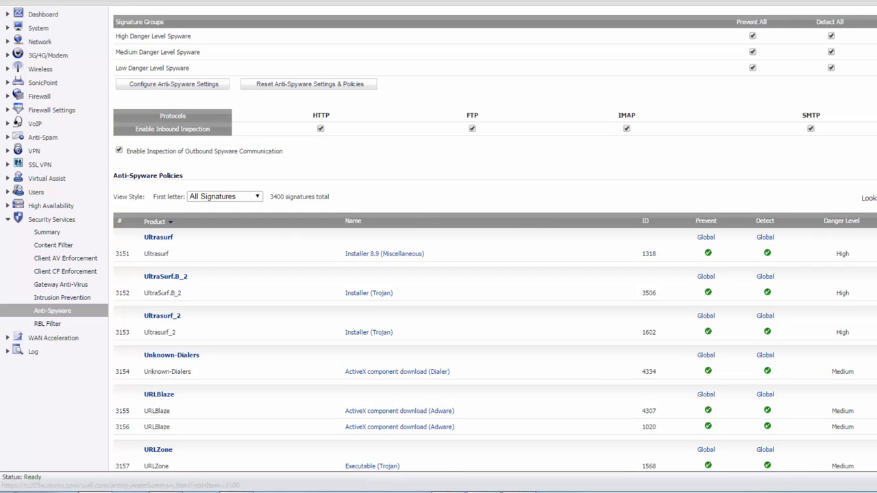
scroll(493, 274, down, 2)
scroll(493, 274, down, 5)
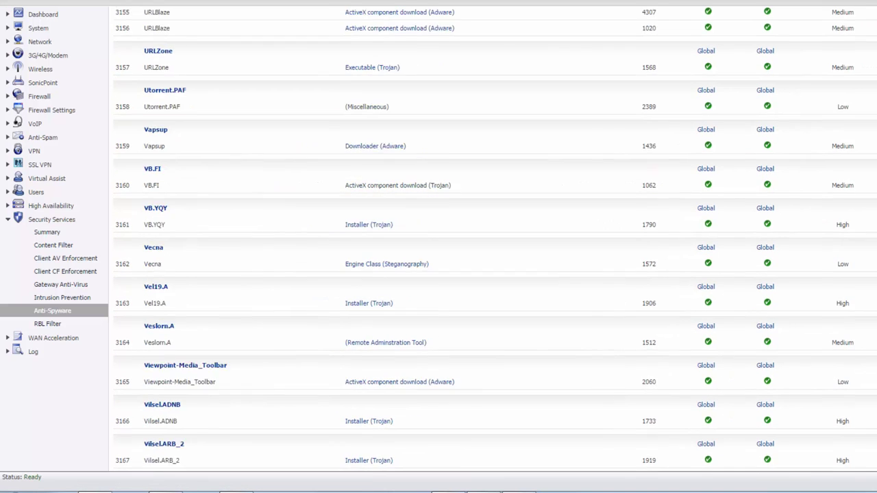
scroll(493, 274, up, 8)
scroll(416, 215, up, 3)
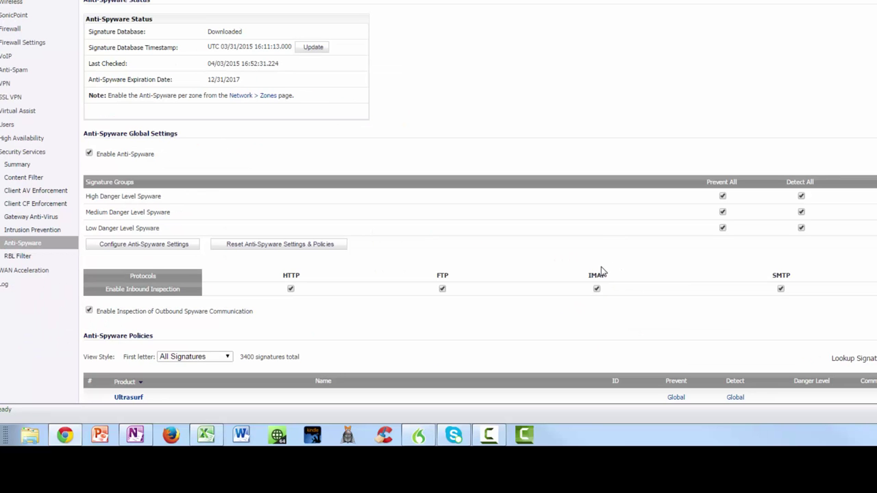
scroll(601, 271, down, 2)
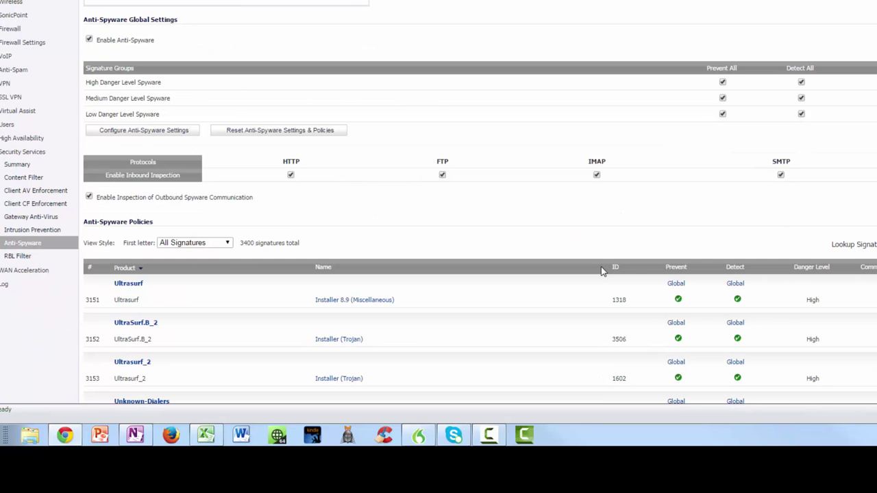
scroll(601, 272, down, 2)
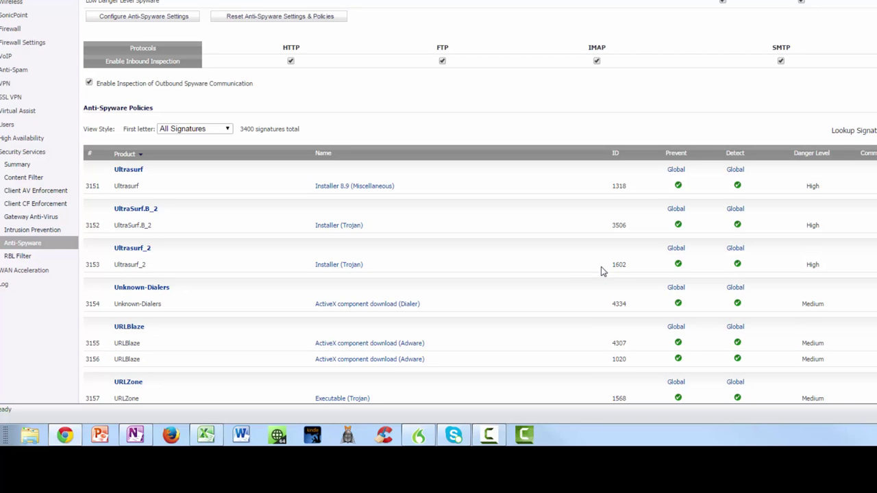